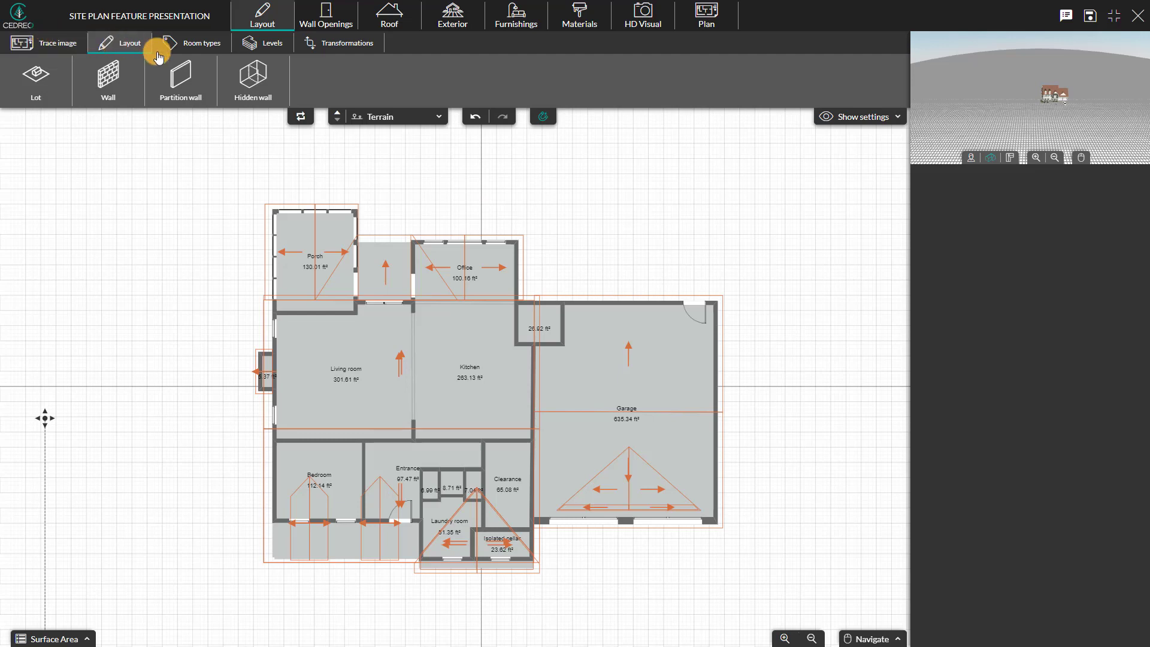
- Return to the layout tools and keep the house plan on the Terrain level
click(354, 50)
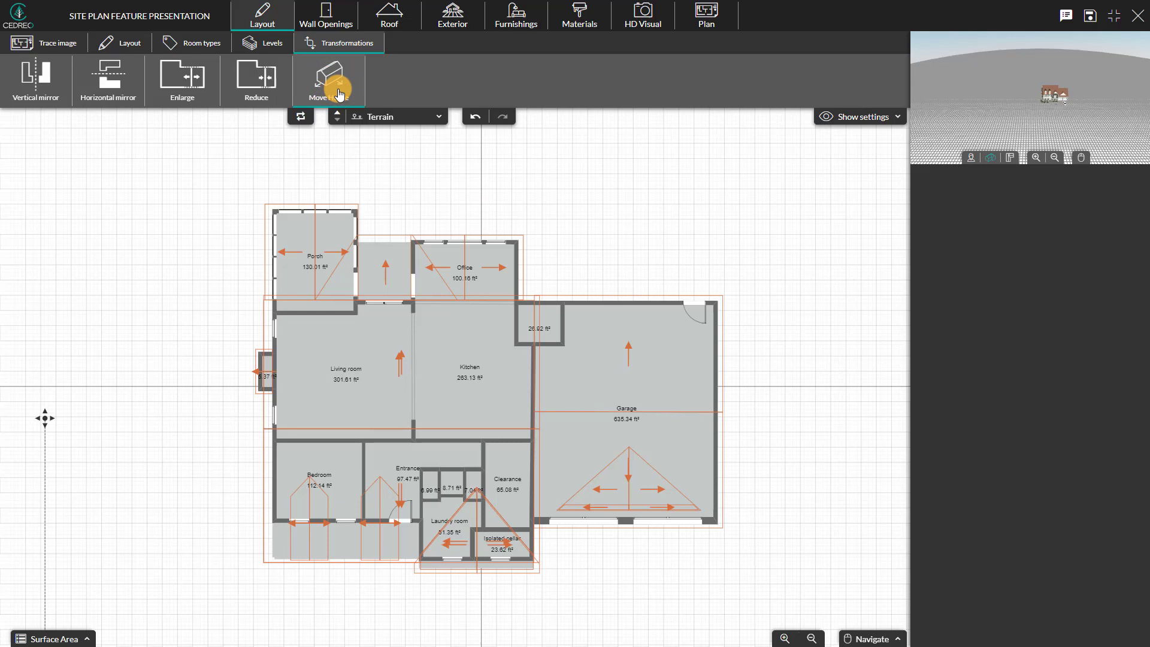
click(127, 43)
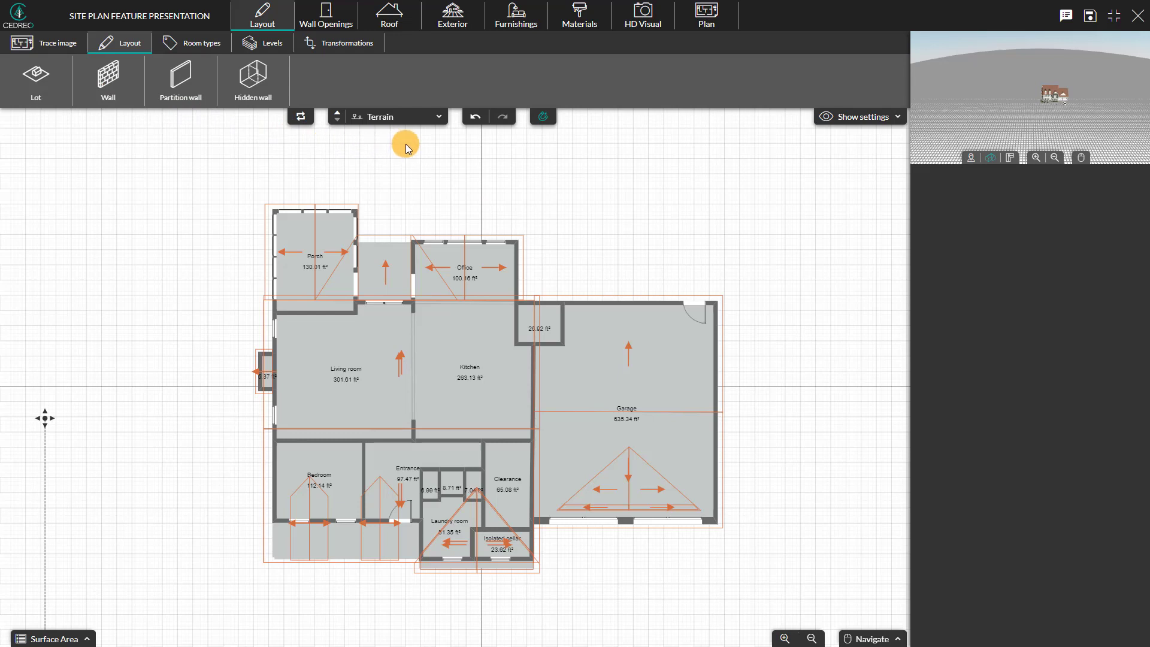
click(388, 118)
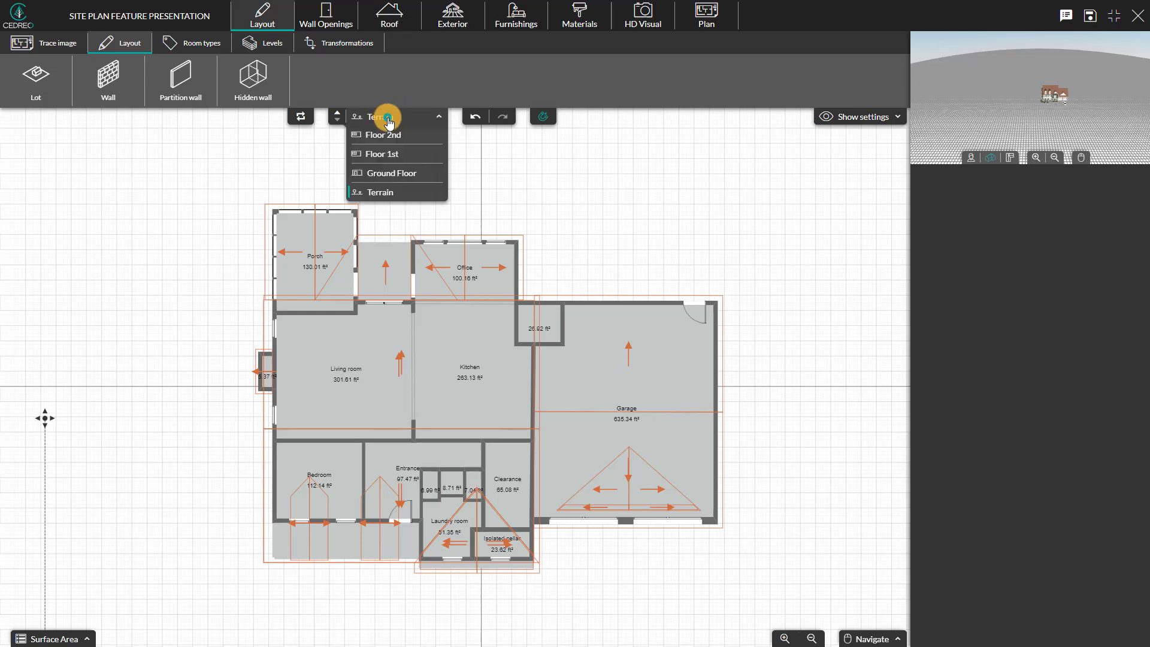
click(386, 192)
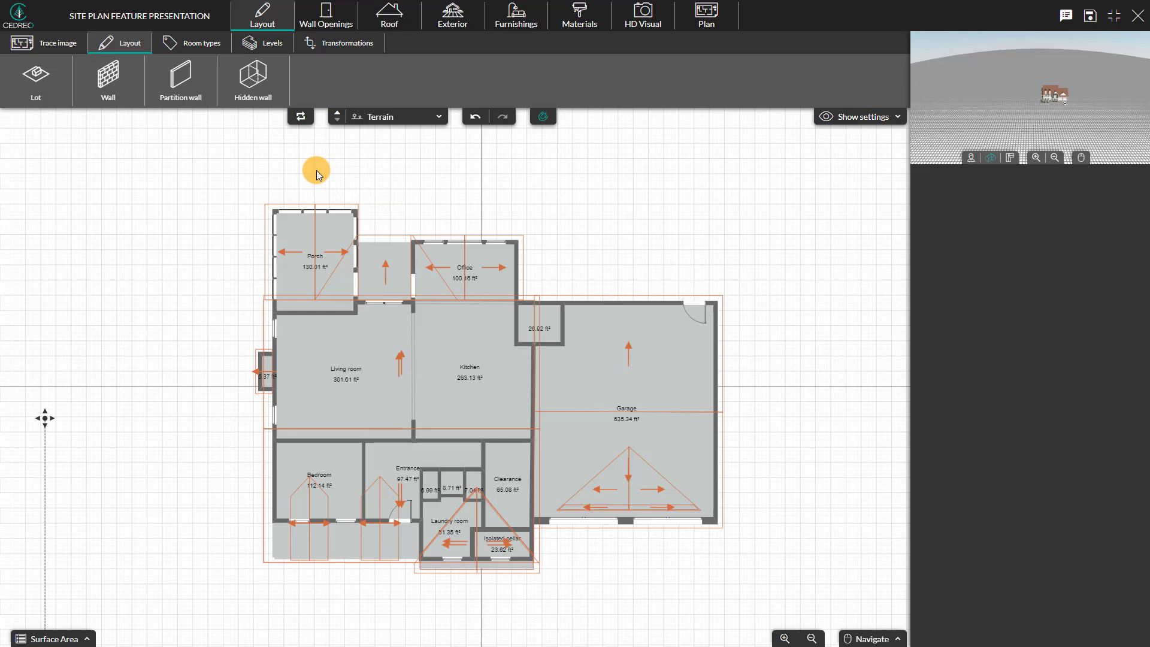
- Load page 1 of the survey PDF as the trace background image
click(44, 48)
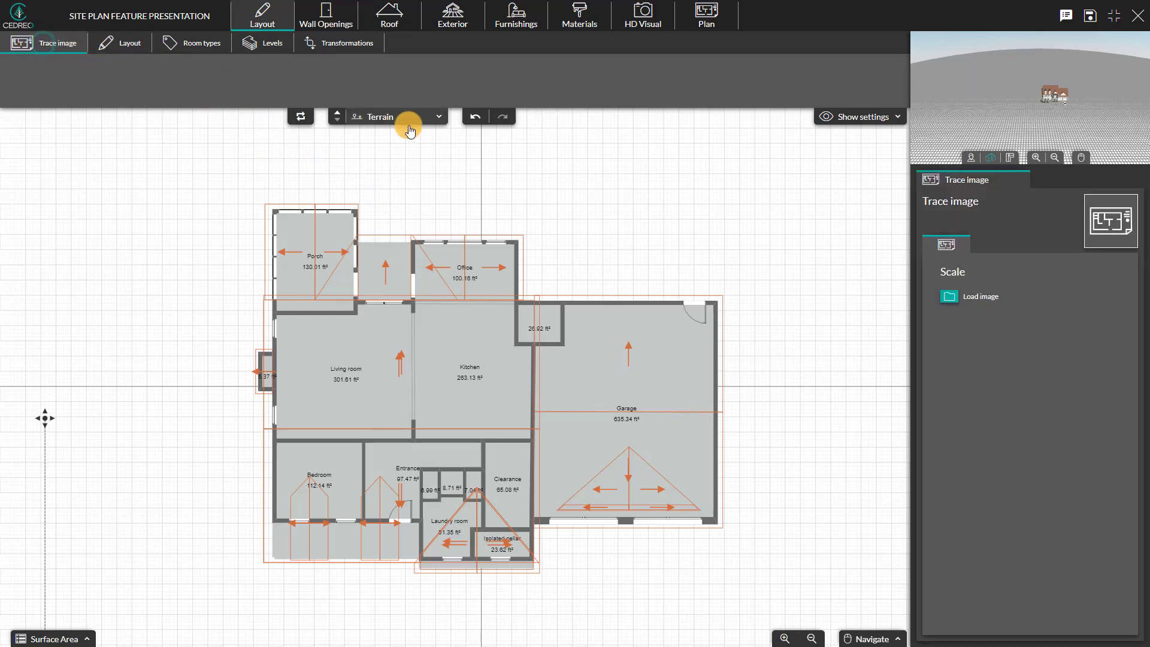
click(969, 302)
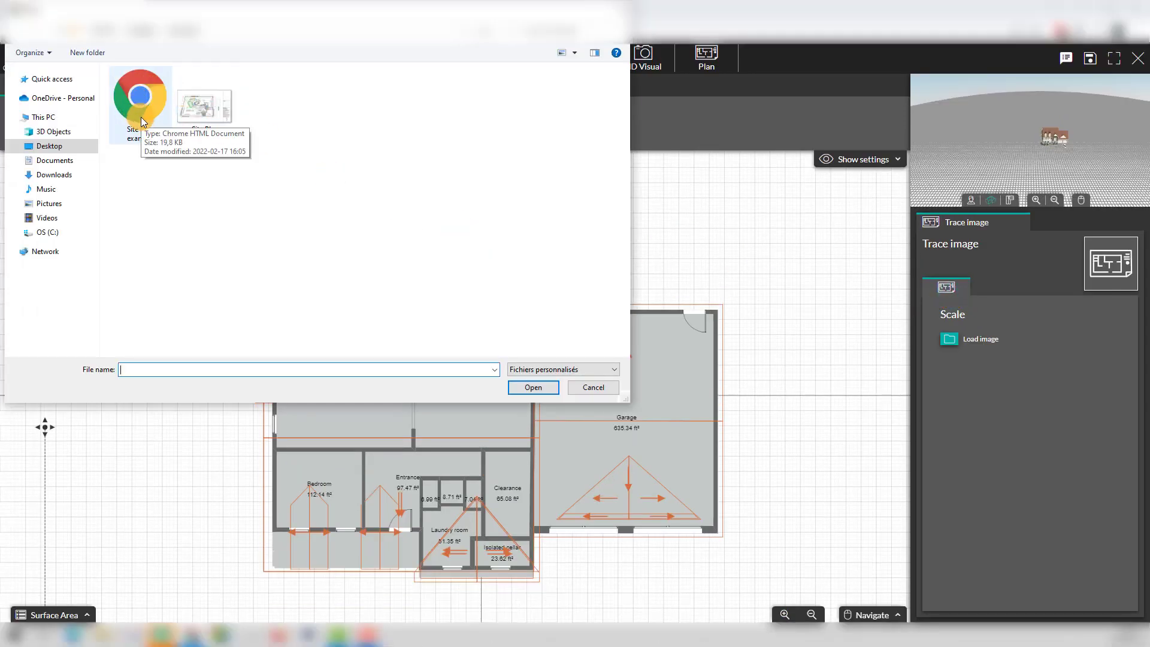
click(140, 113)
click(533, 387)
click(425, 276)
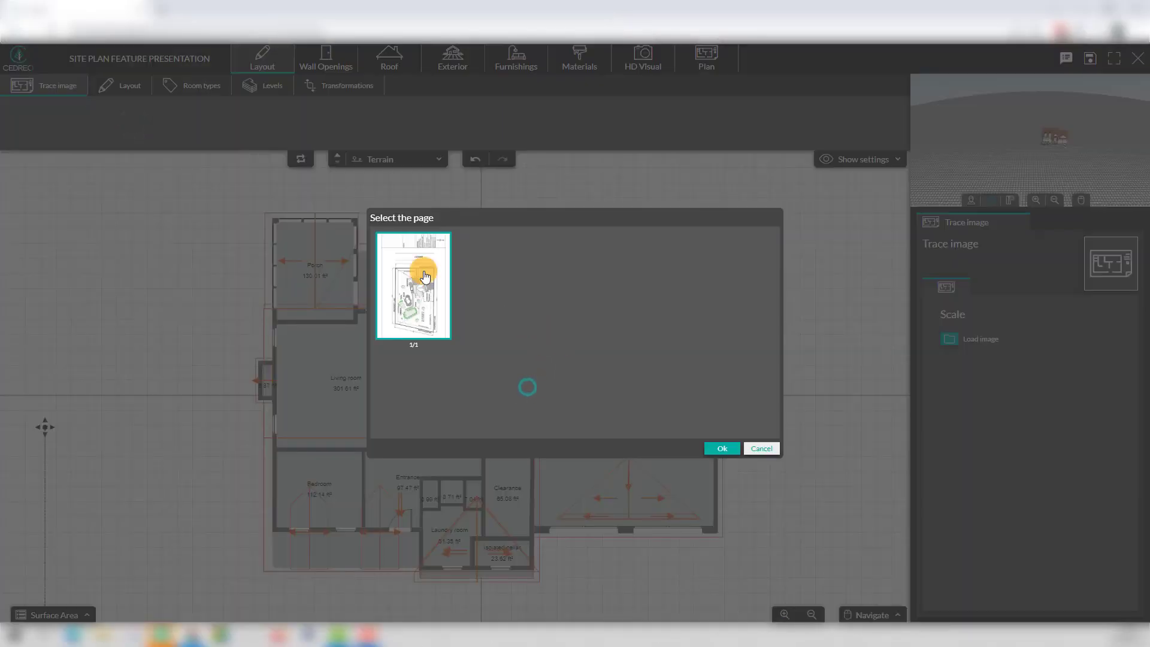
click(717, 450)
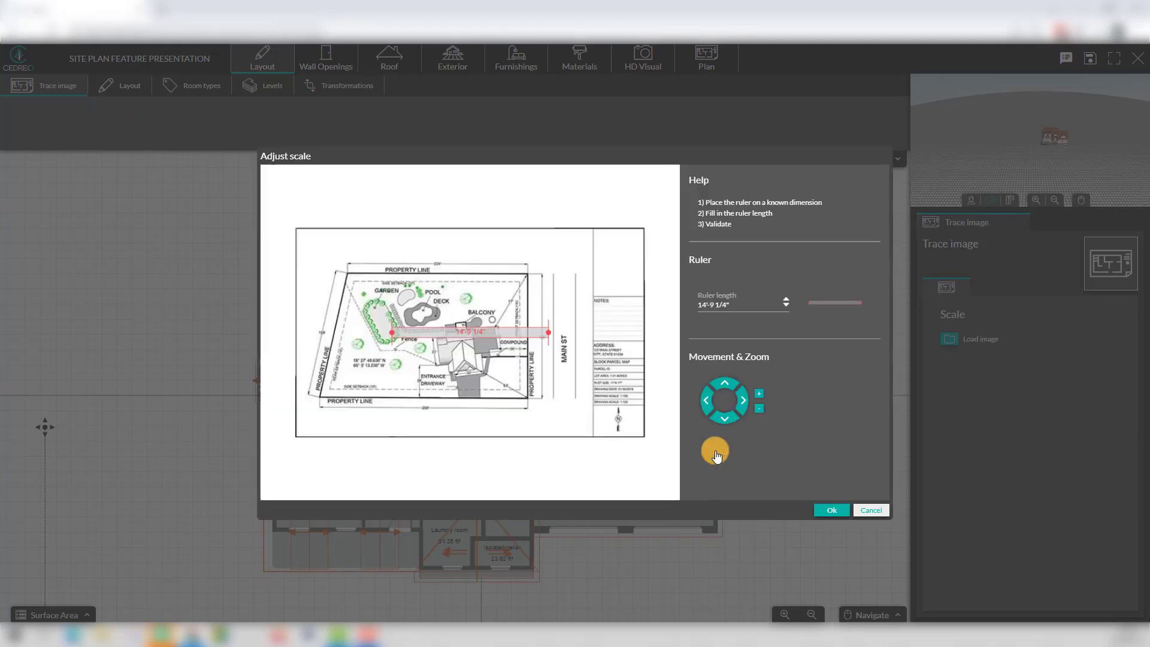
- Scale the trace image by setting the ruler along the top property line to 224
drag(461, 327, 527, 278)
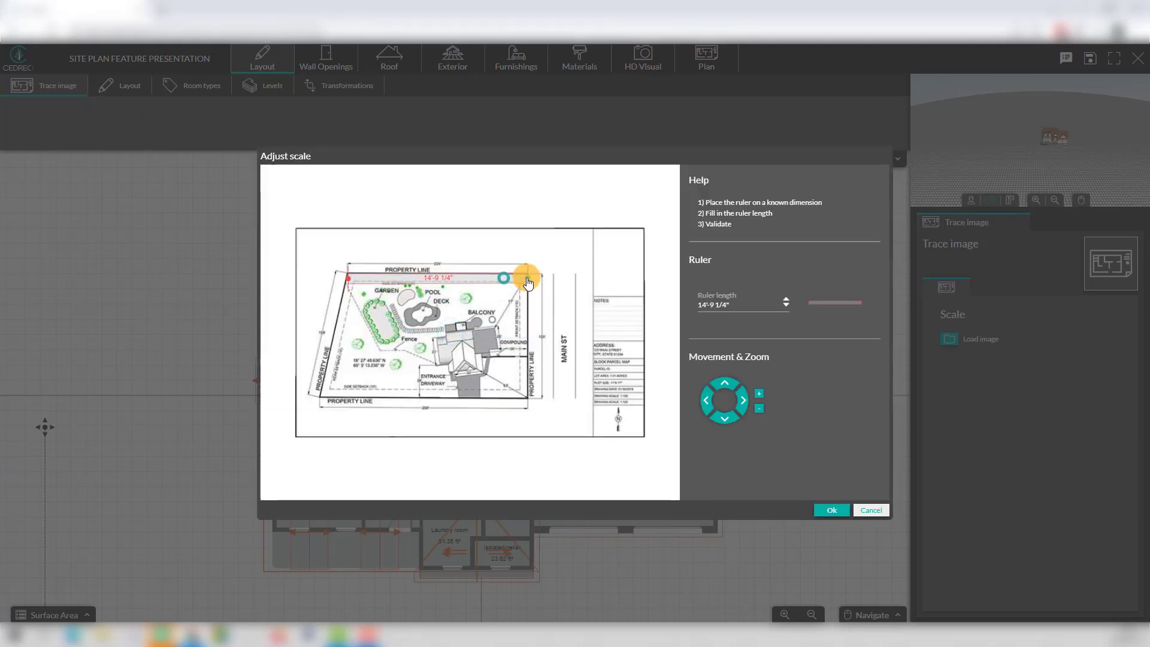
click(347, 278)
click(707, 305)
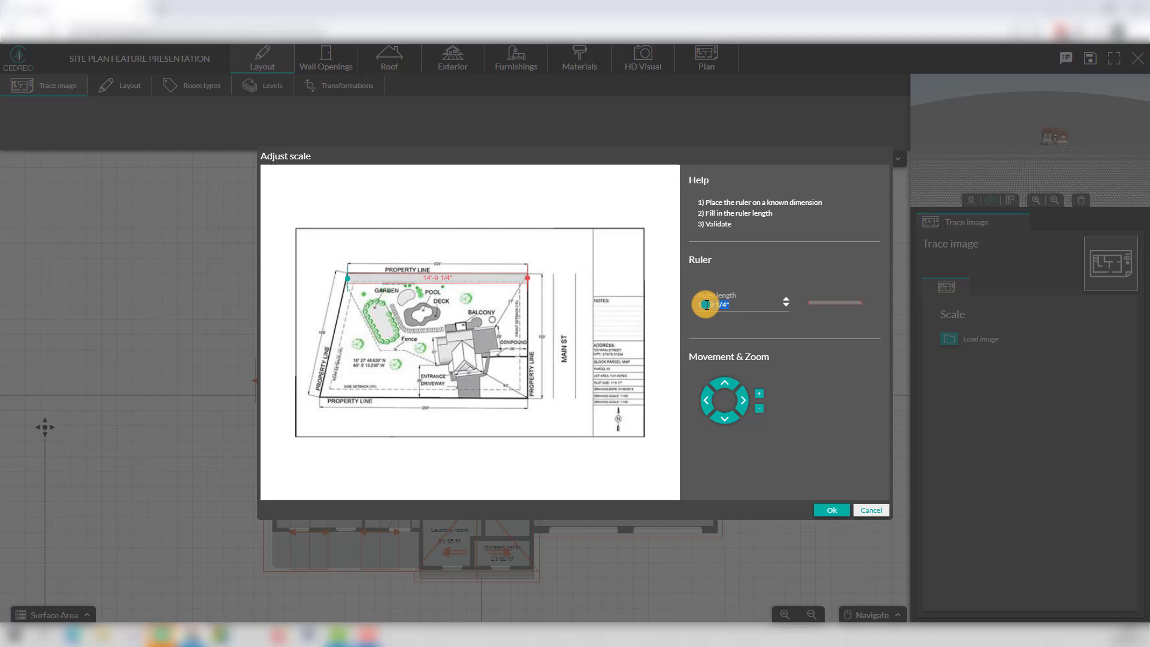
text(224)
click(832, 510)
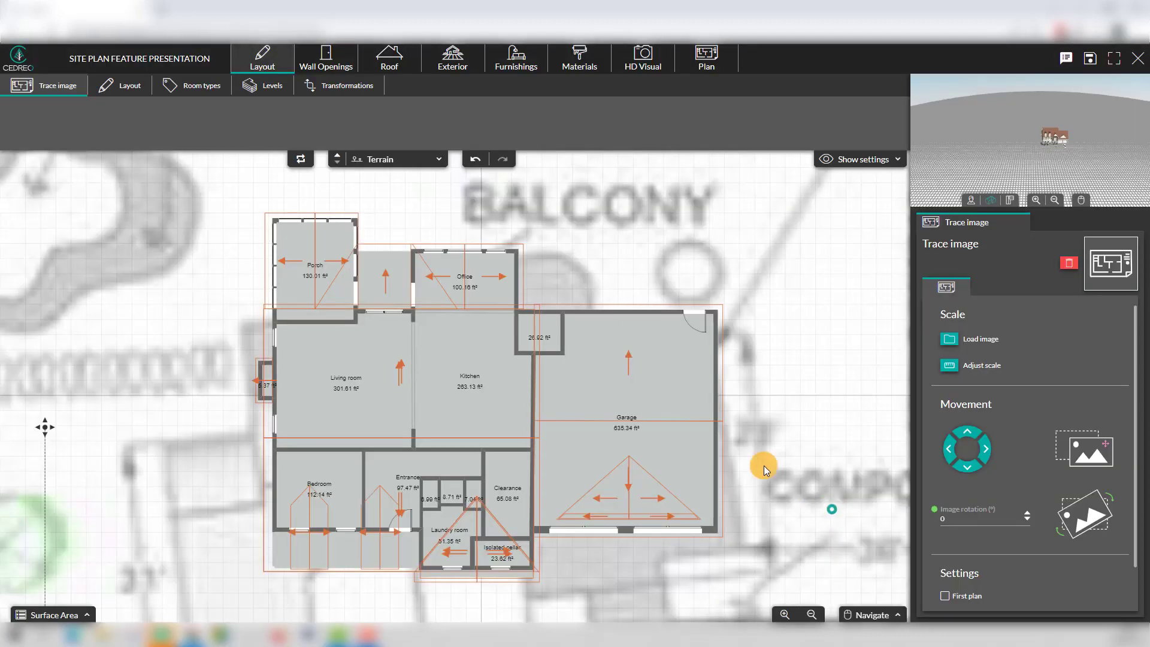
click(1115, 59)
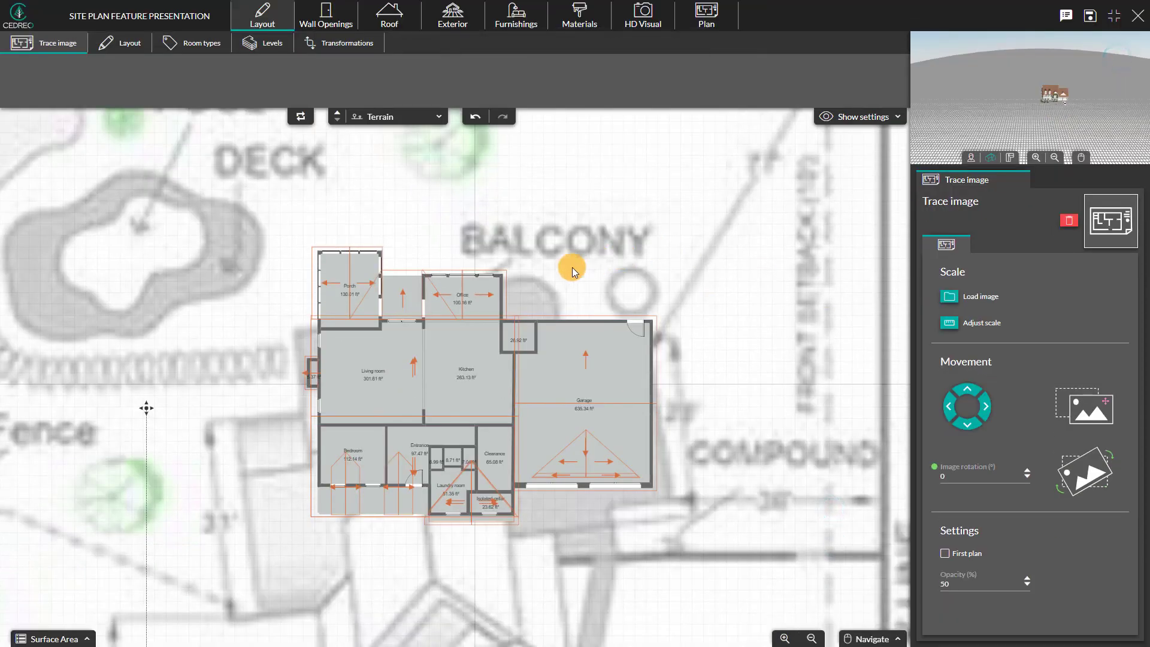
- Draw a four-corner lot tracing the survey's property-line corners
click(124, 43)
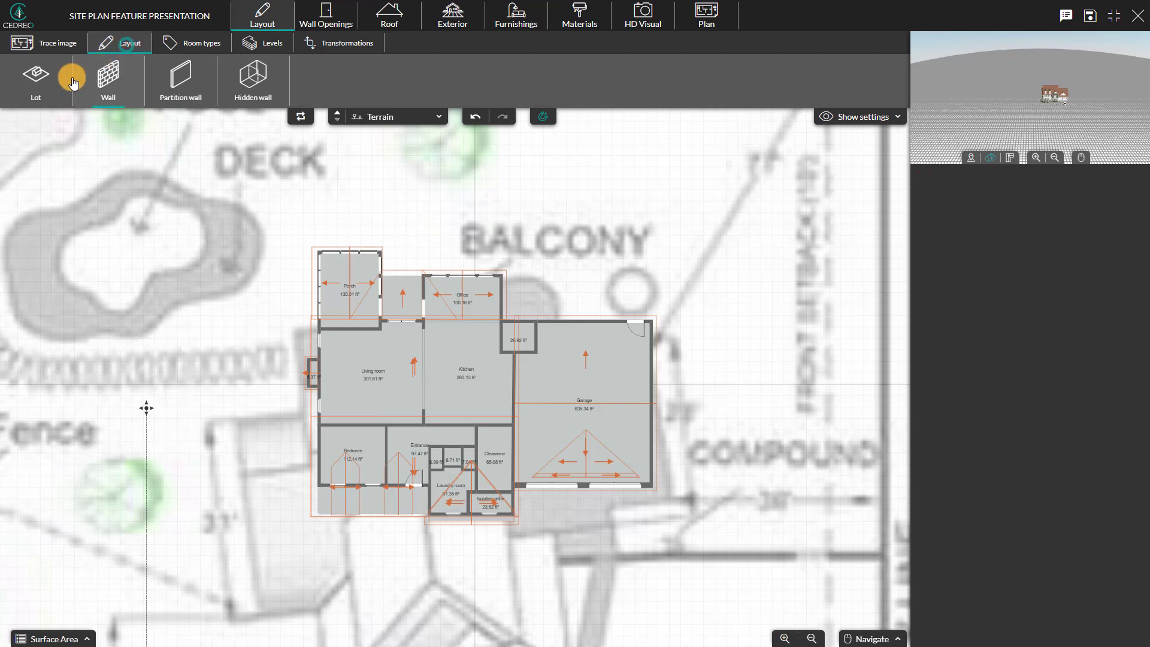
click(27, 86)
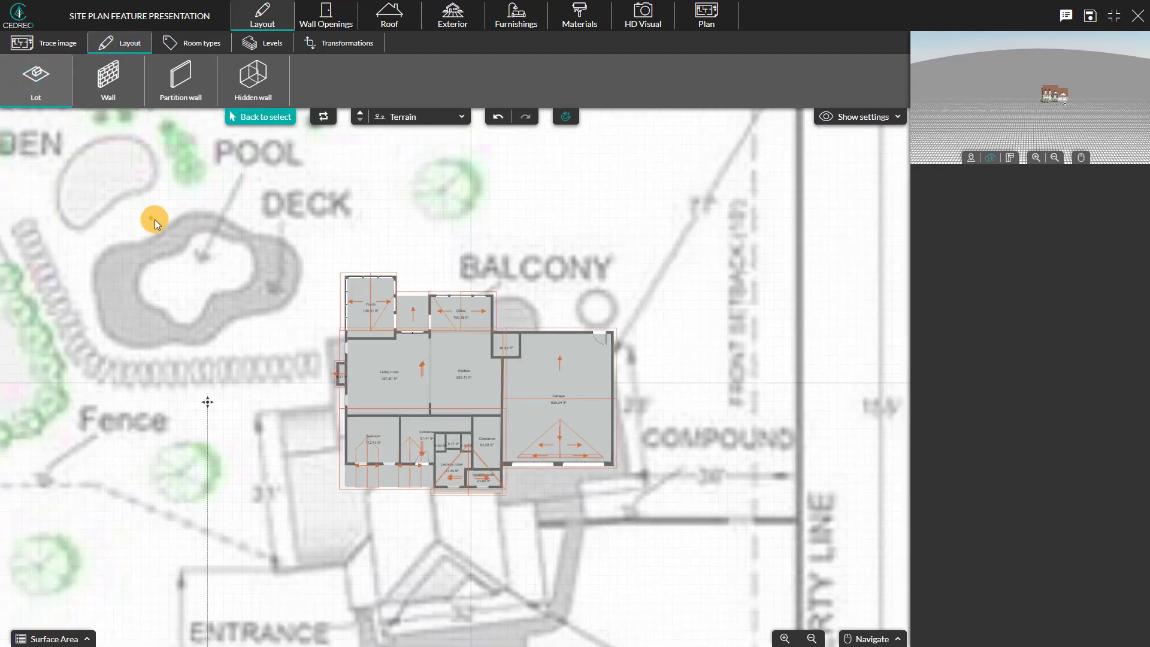
drag(155, 219, 271, 250)
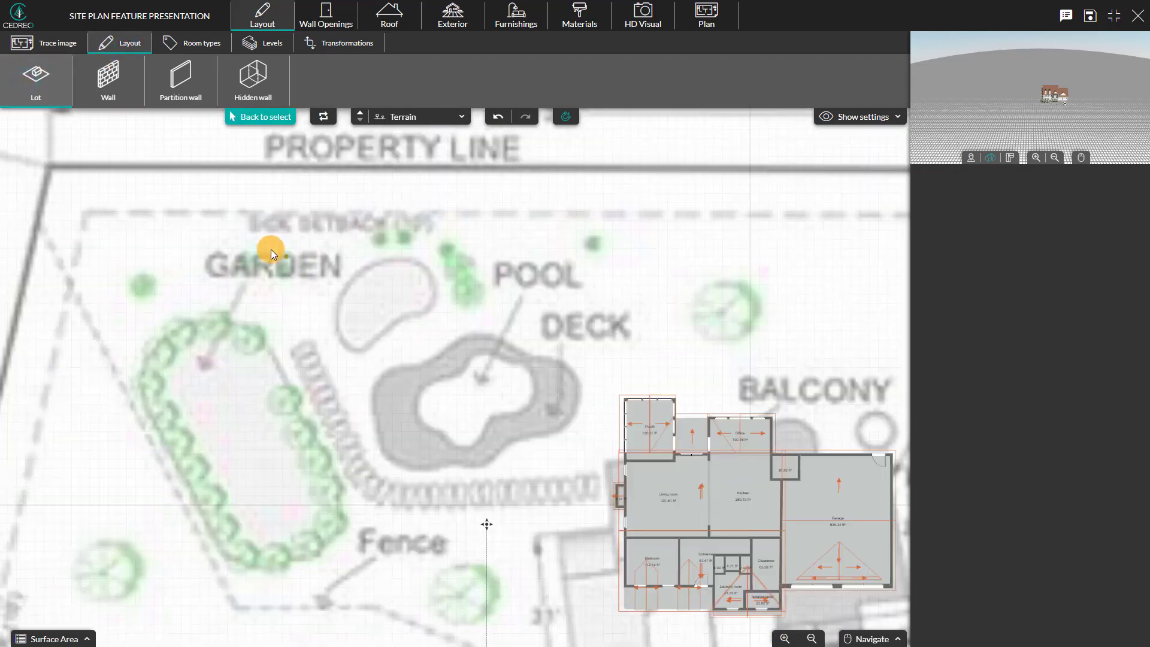
click(49, 167)
click(692, 178)
click(688, 441)
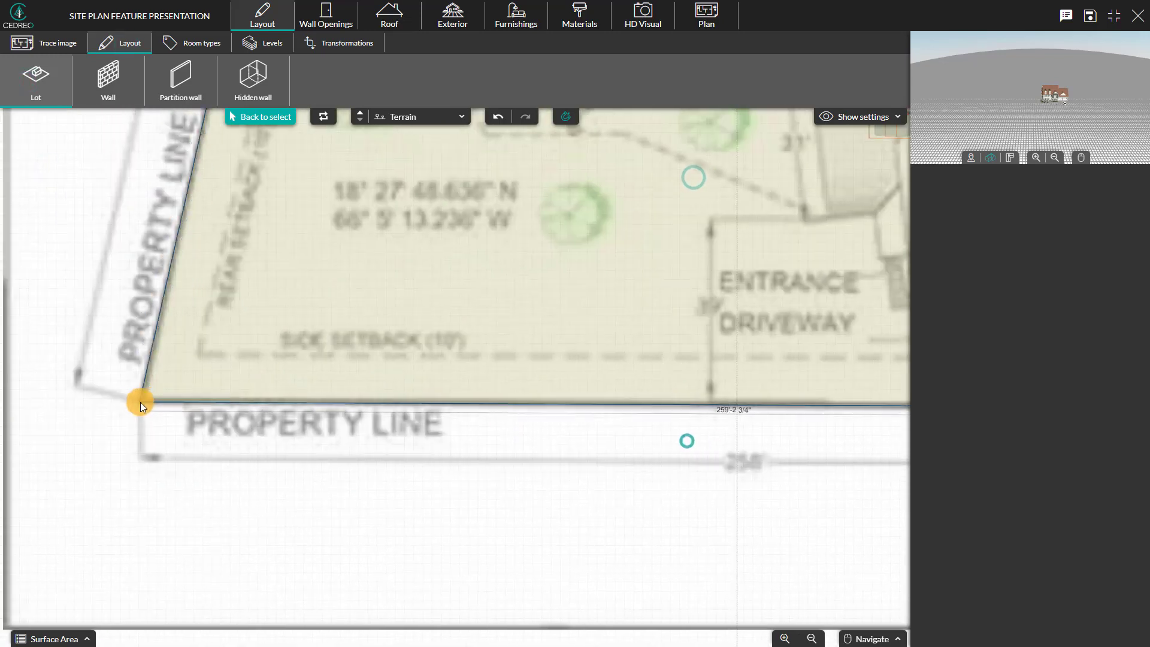
click(140, 401)
- Rename the new lot to Lot 239
scroll(547, 465, down, 3)
scroll(586, 487, up, 5)
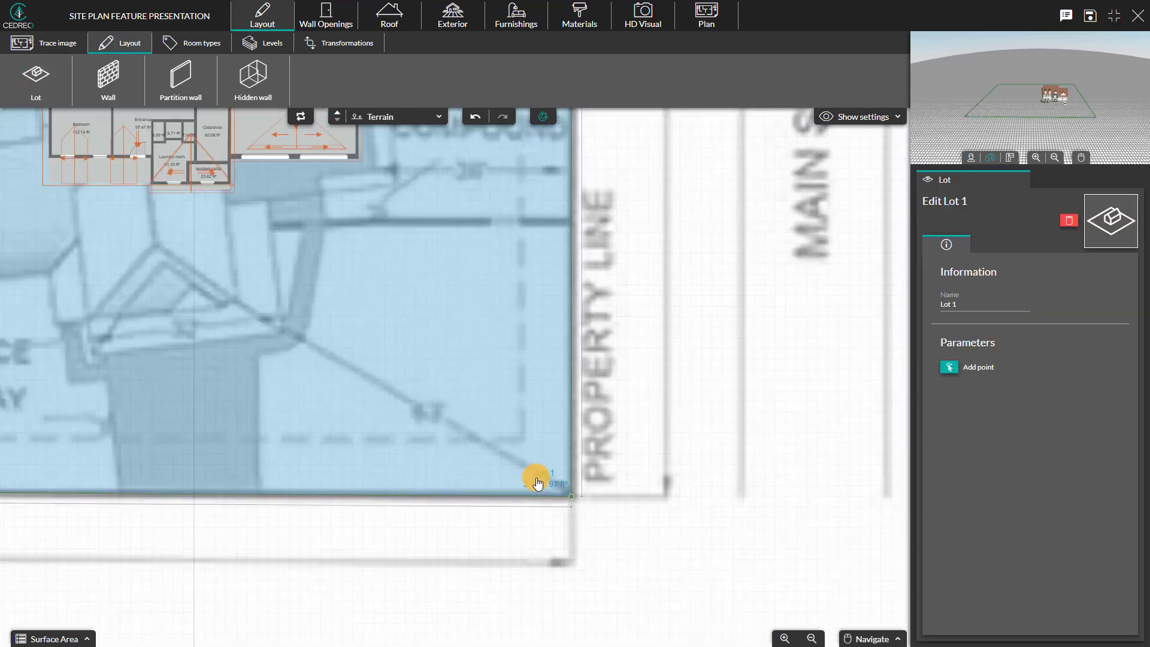
click(957, 304)
key(Return)
- Set the lot's bottom edge length to 256'2"
scroll(300, 447, left, 5)
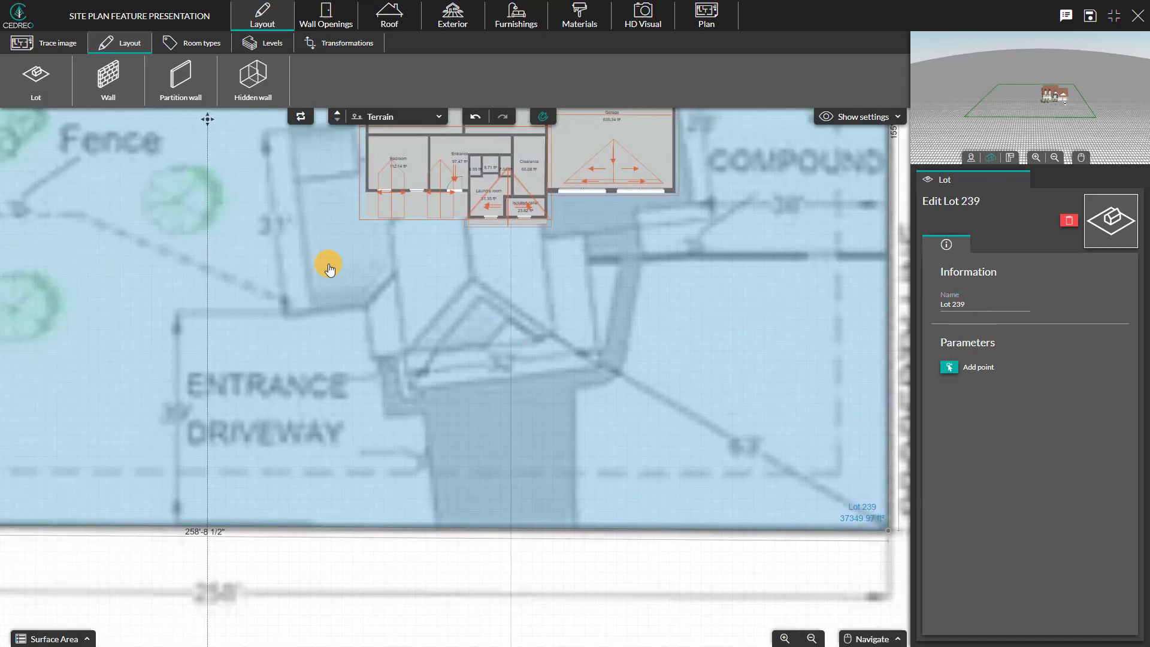
scroll(359, 368, left, 4)
scroll(359, 367, down, 3)
click(467, 367)
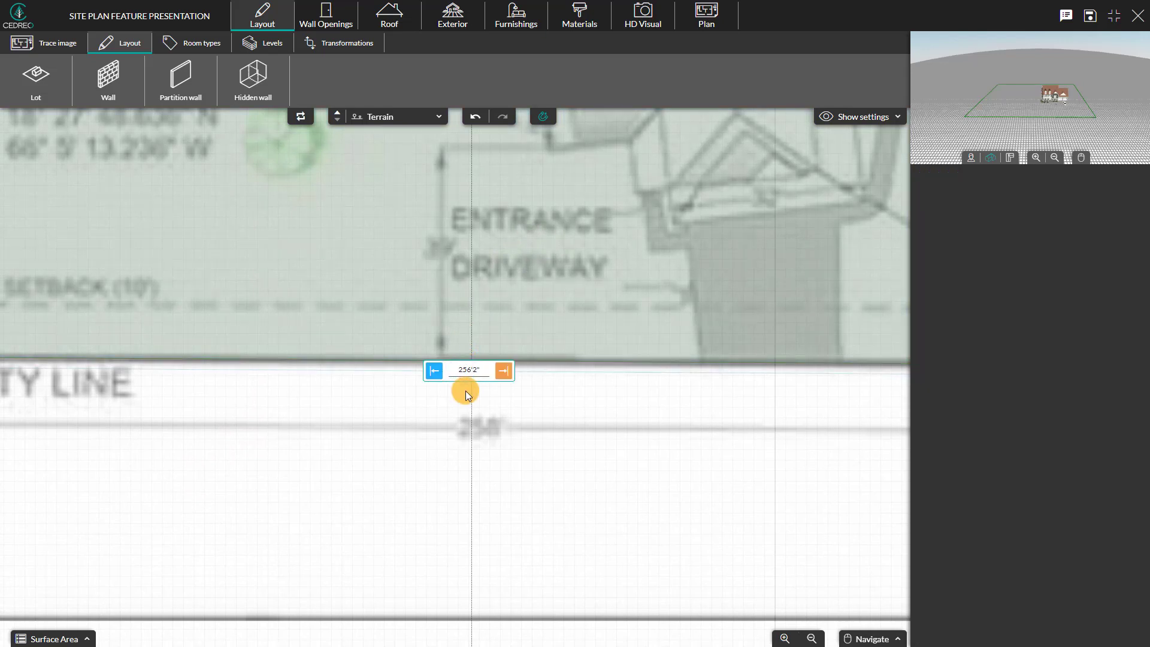
text(256'2")
click(436, 371)
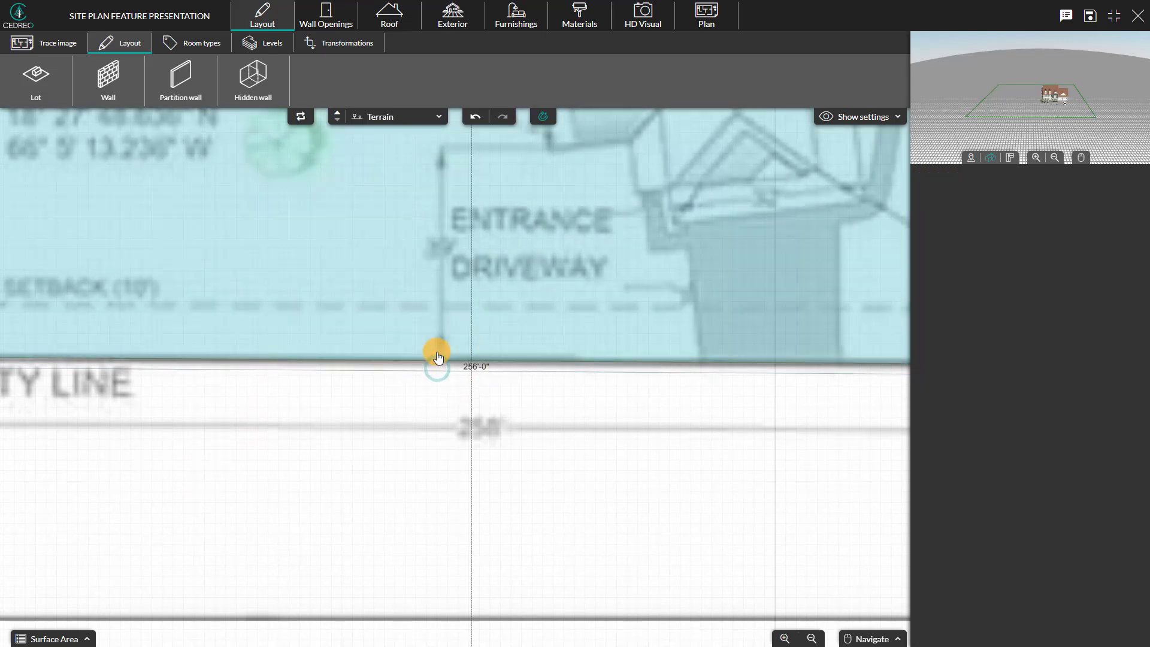
scroll(515, 271, down, 3)
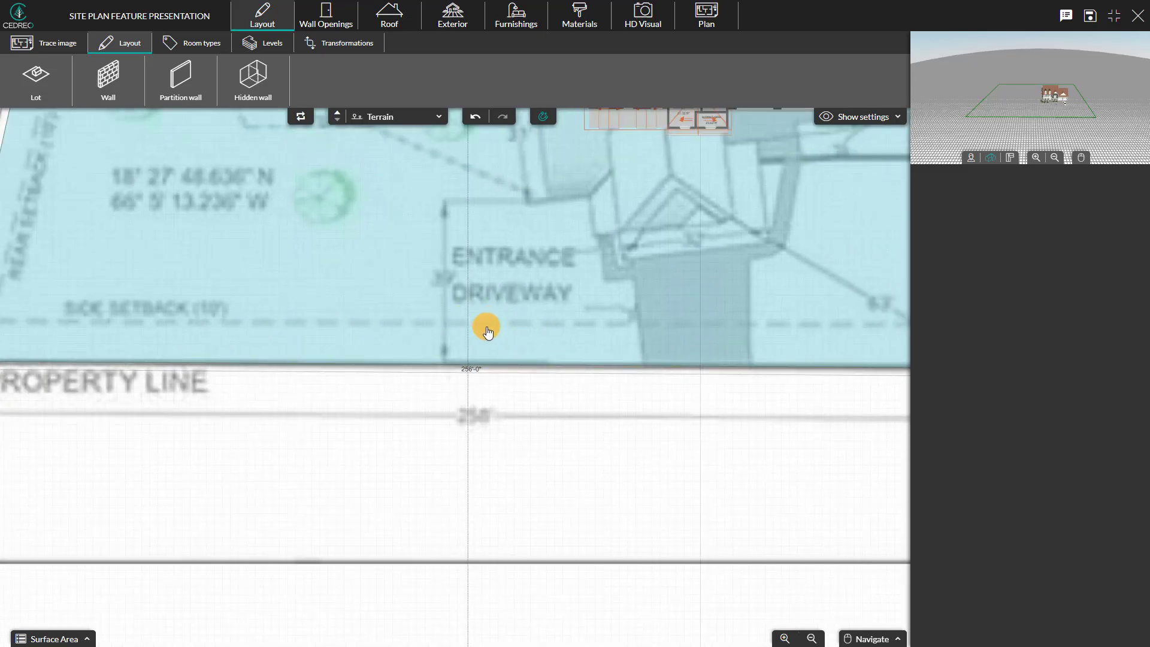
- Give Lot 239 a 10'-0" setback line and pan to view the whole lot and house
click(483, 363)
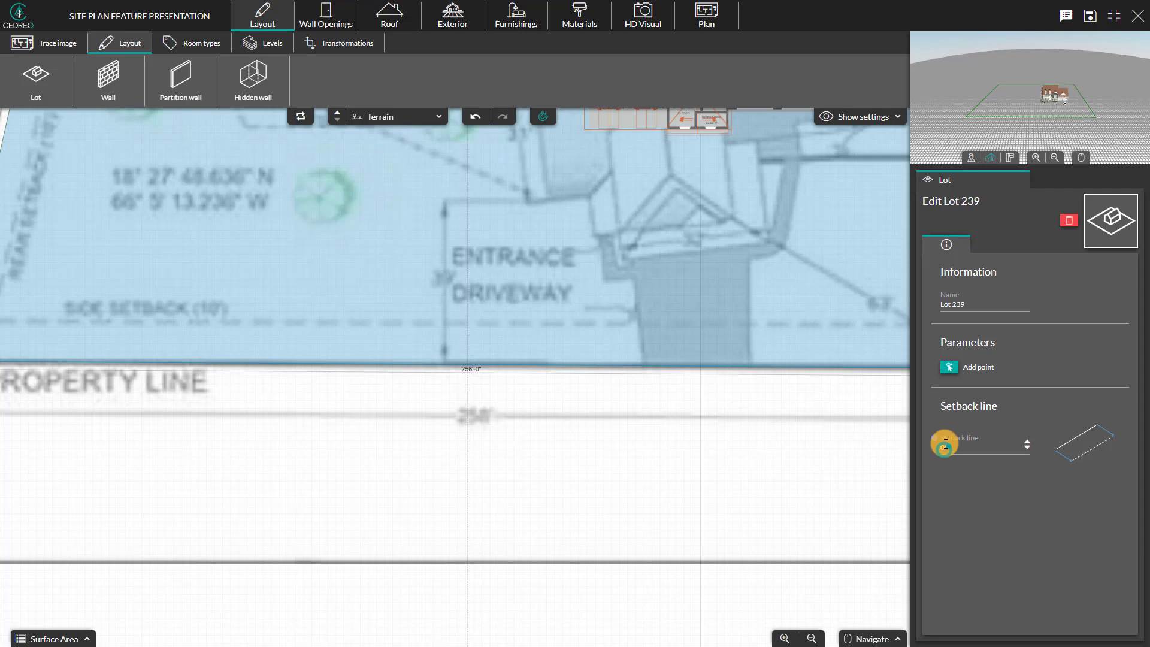
click(938, 446)
scroll(303, 236, down, 3)
click(221, 294)
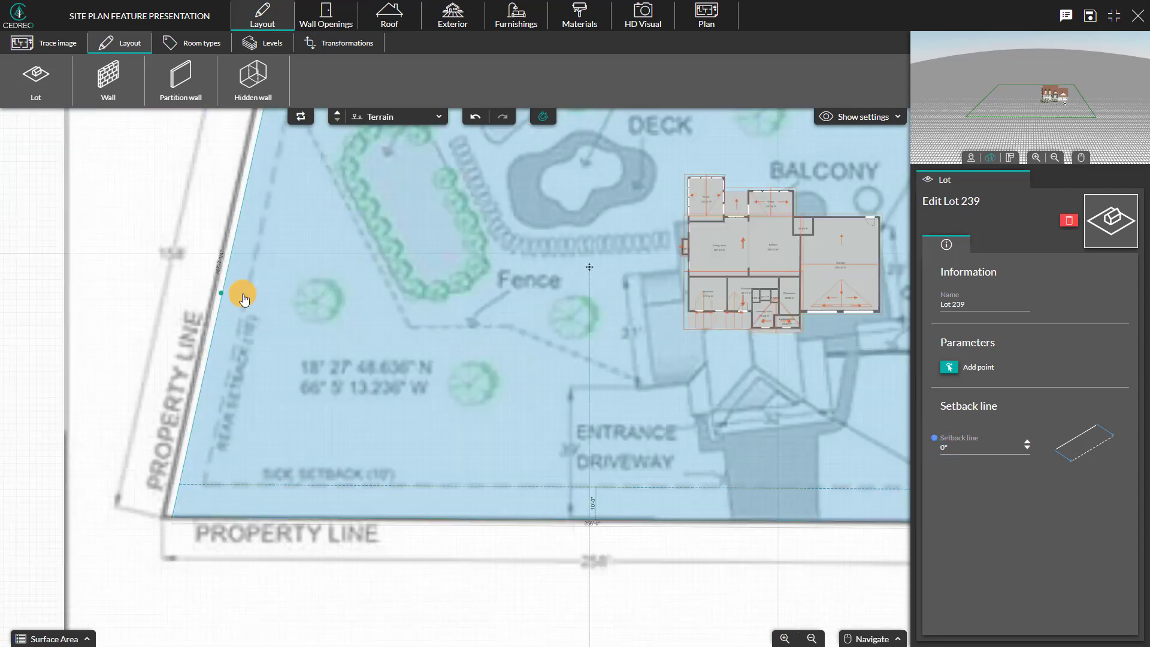
click(953, 447)
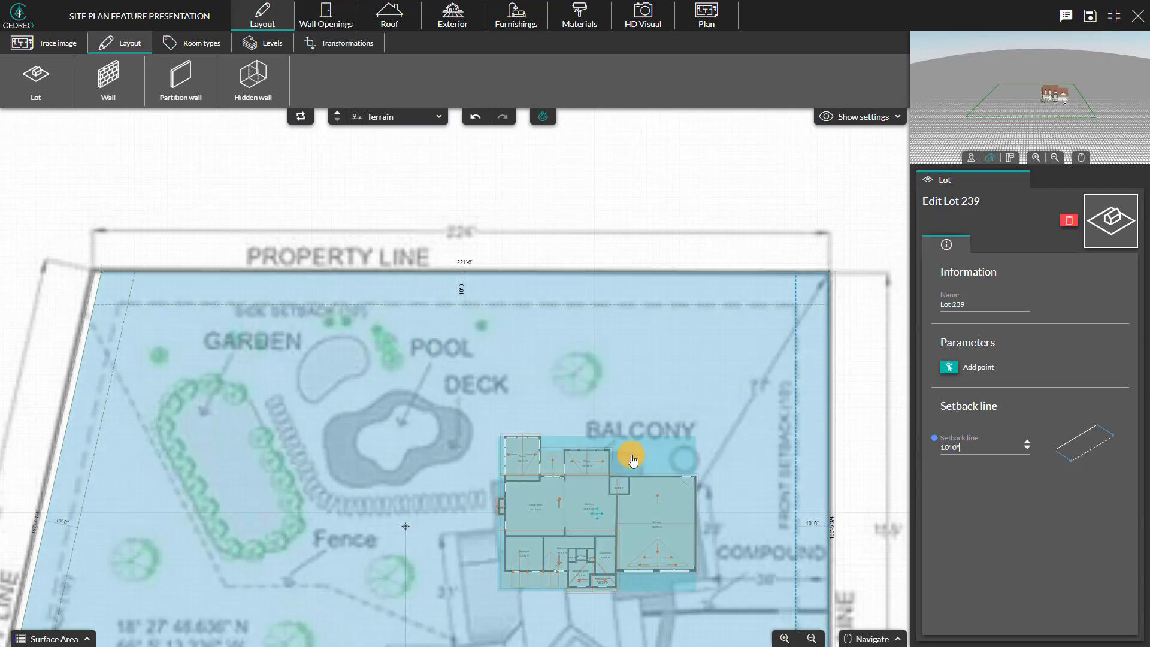
drag(607, 402, 648, 290)
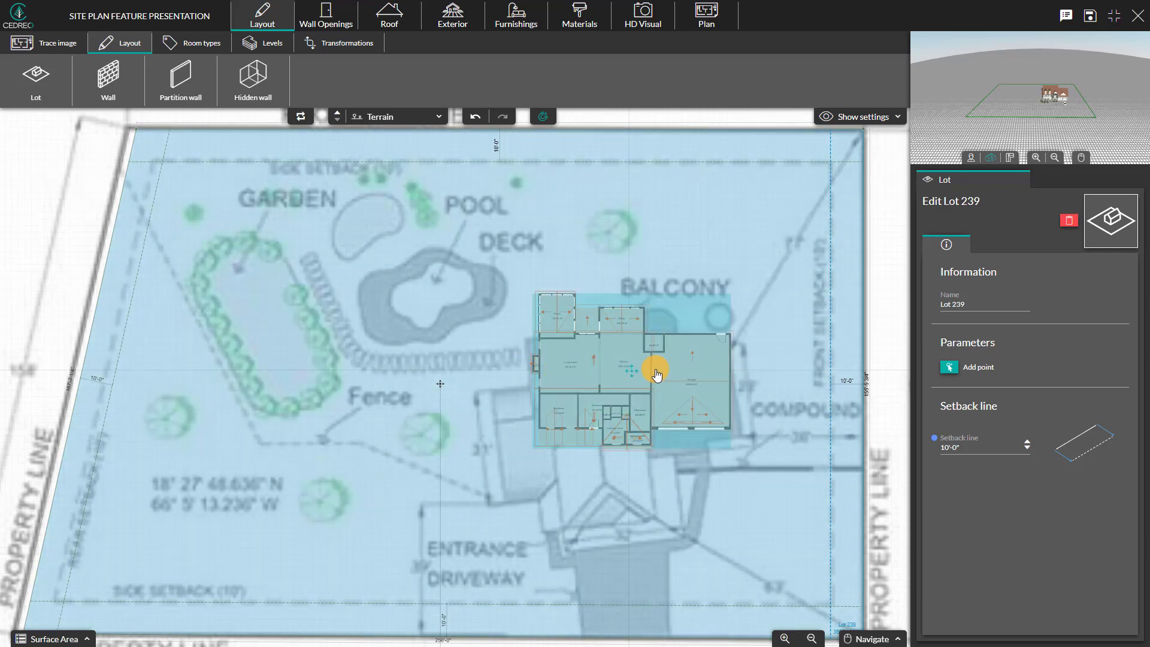
- Move the house onto its traced spot, rotate it to -5°, and switch to the Ground Floor level
click(327, 46)
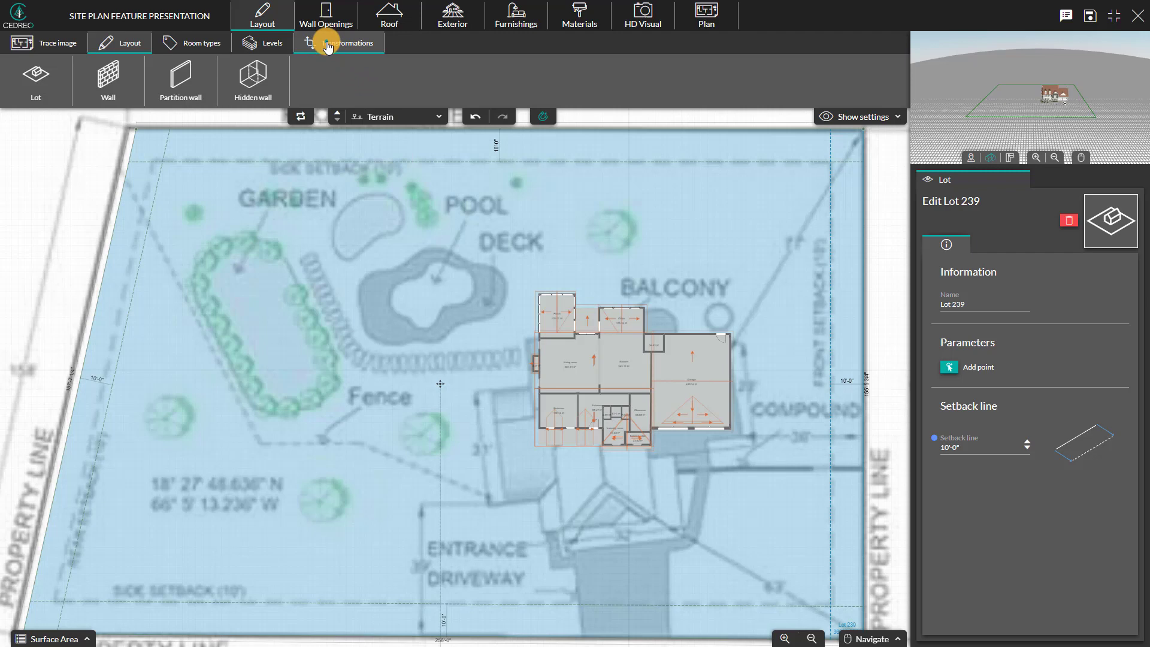
click(328, 75)
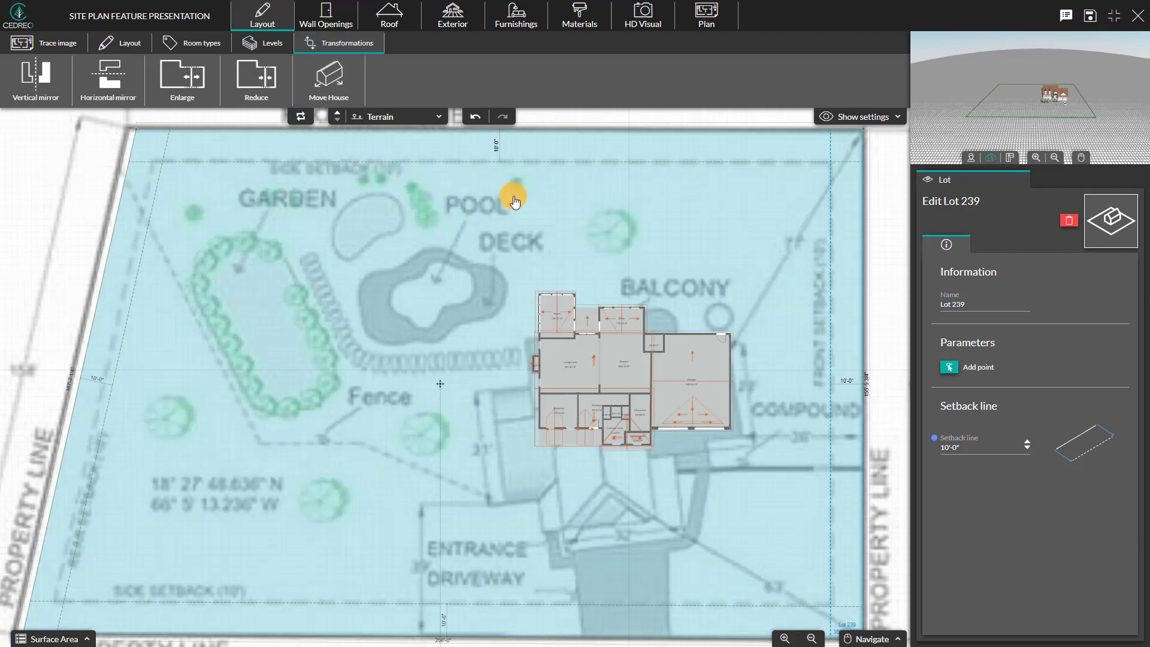
drag(616, 368, 591, 431)
click(618, 417)
click(619, 419)
click(411, 116)
click(417, 174)
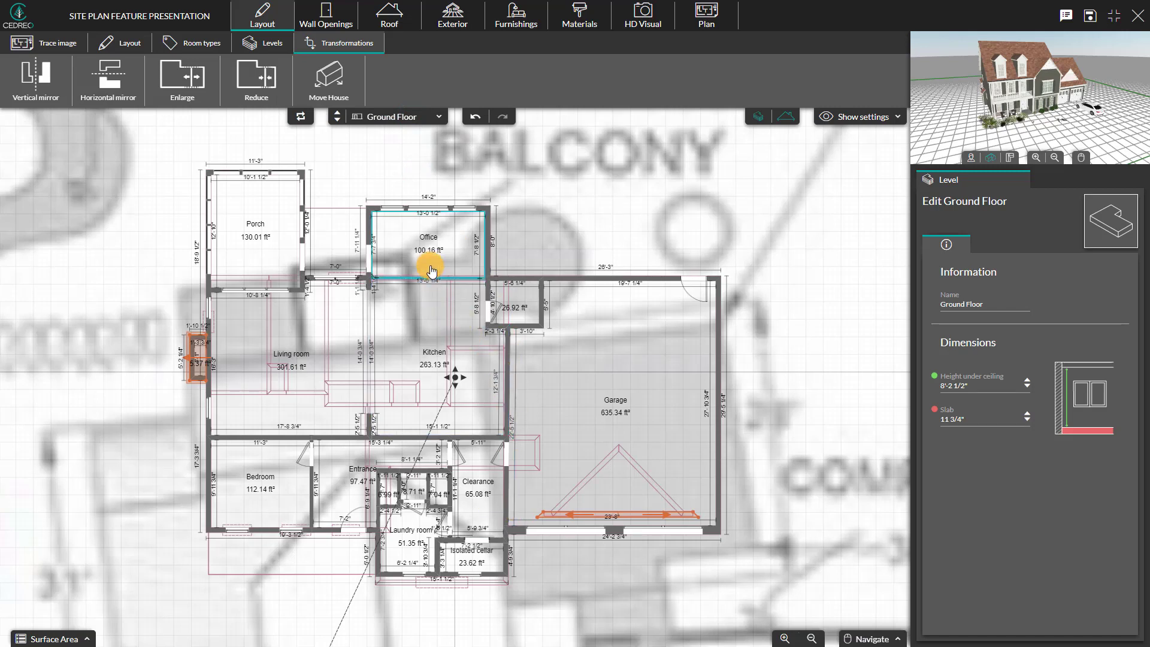
- Show the Plan view's Surface Area table: lot 36931.91 ft², house footprint 2214.03 ft²
click(709, 19)
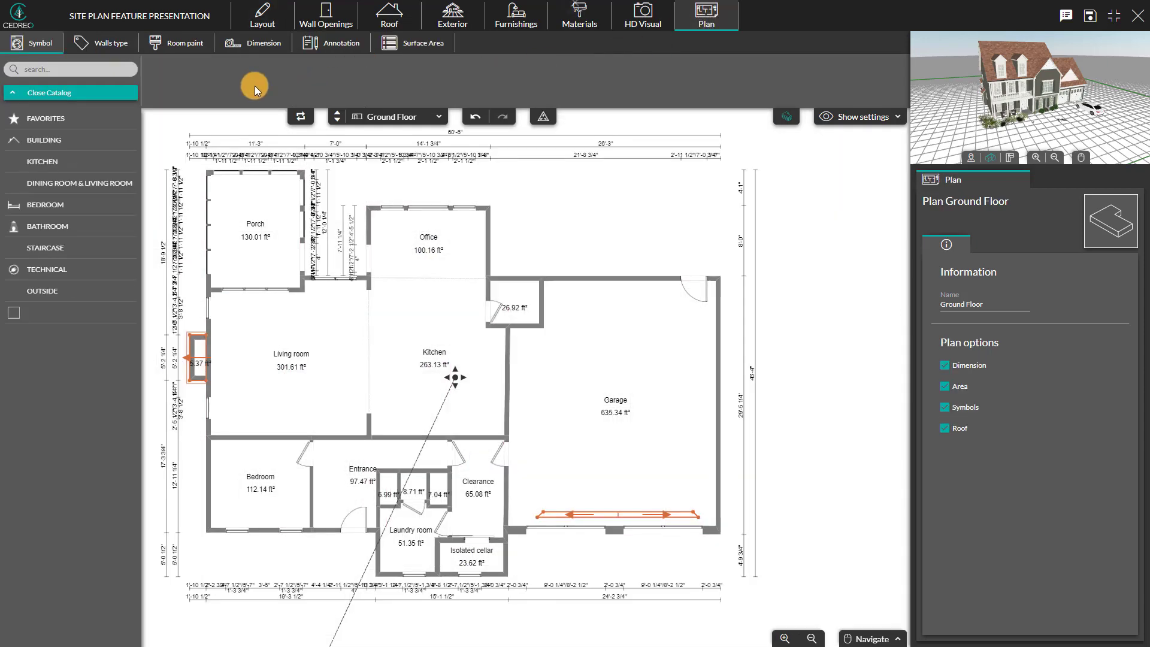
click(396, 49)
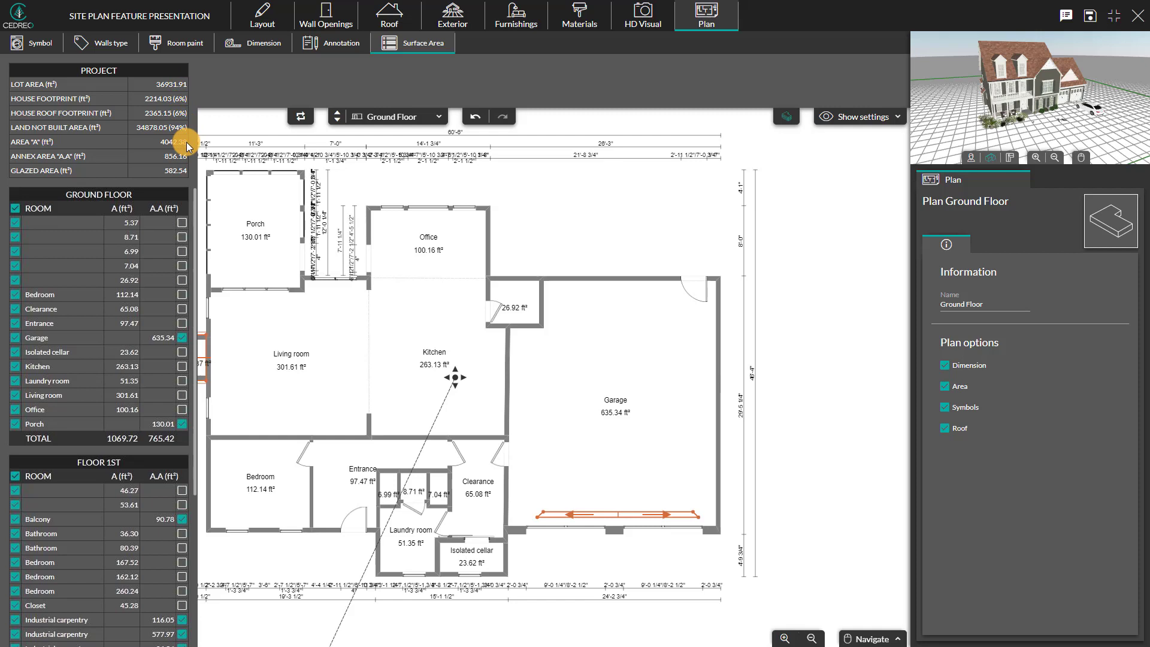
- Switch to the site plan and show the survey trace image behind it
click(330, 43)
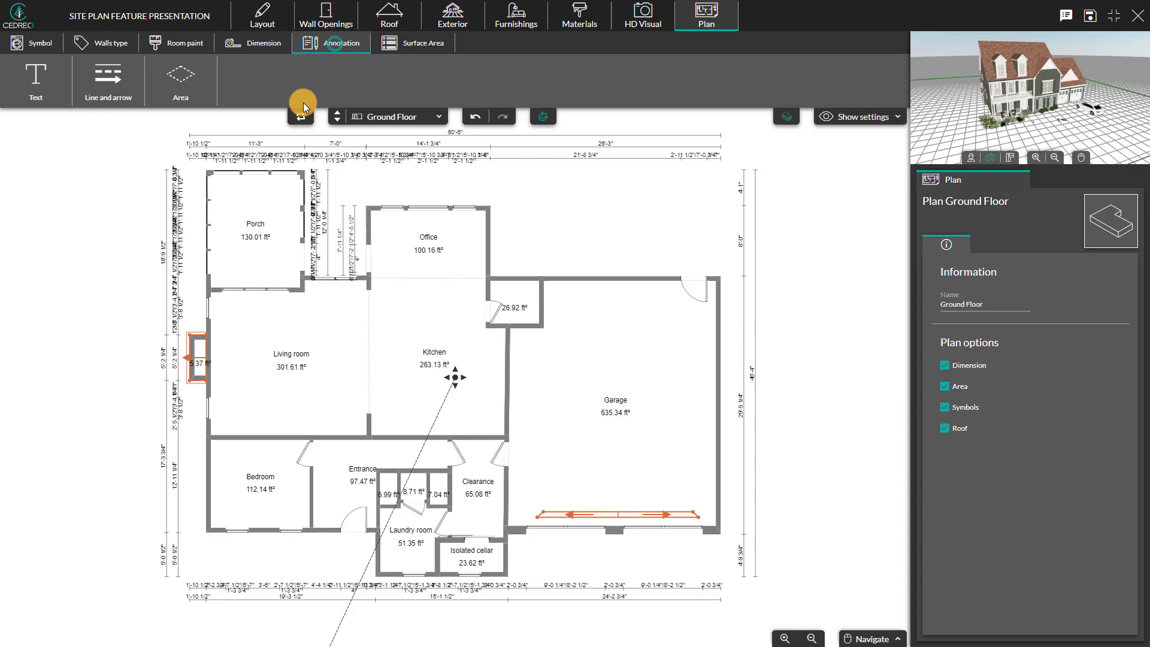
click(184, 87)
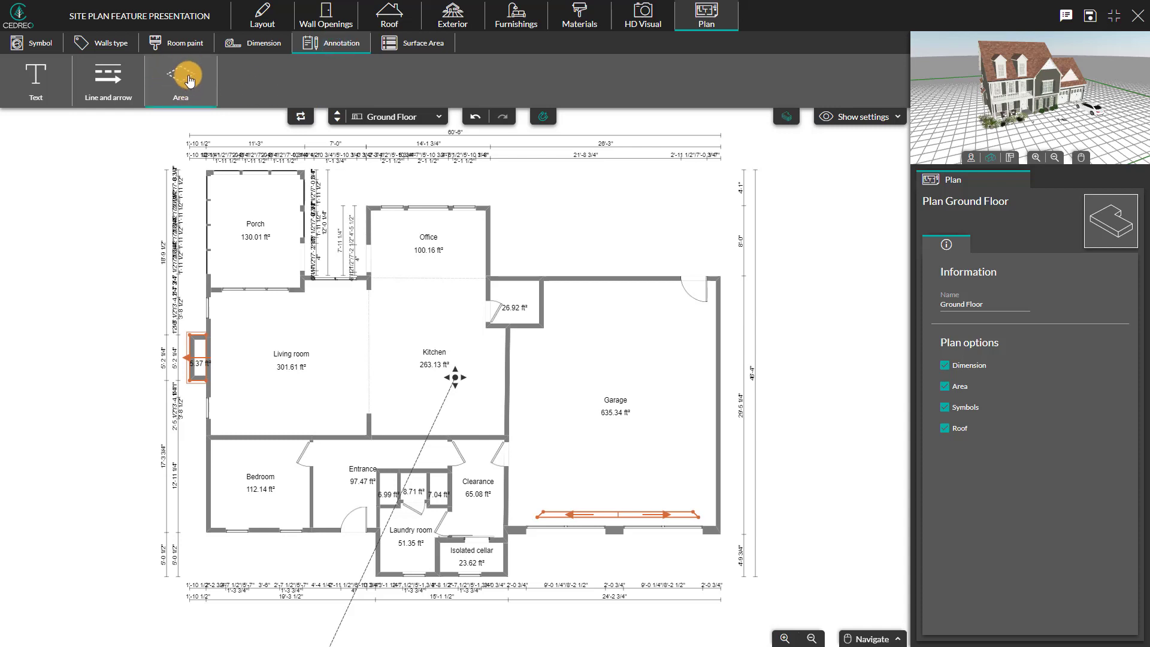
click(189, 79)
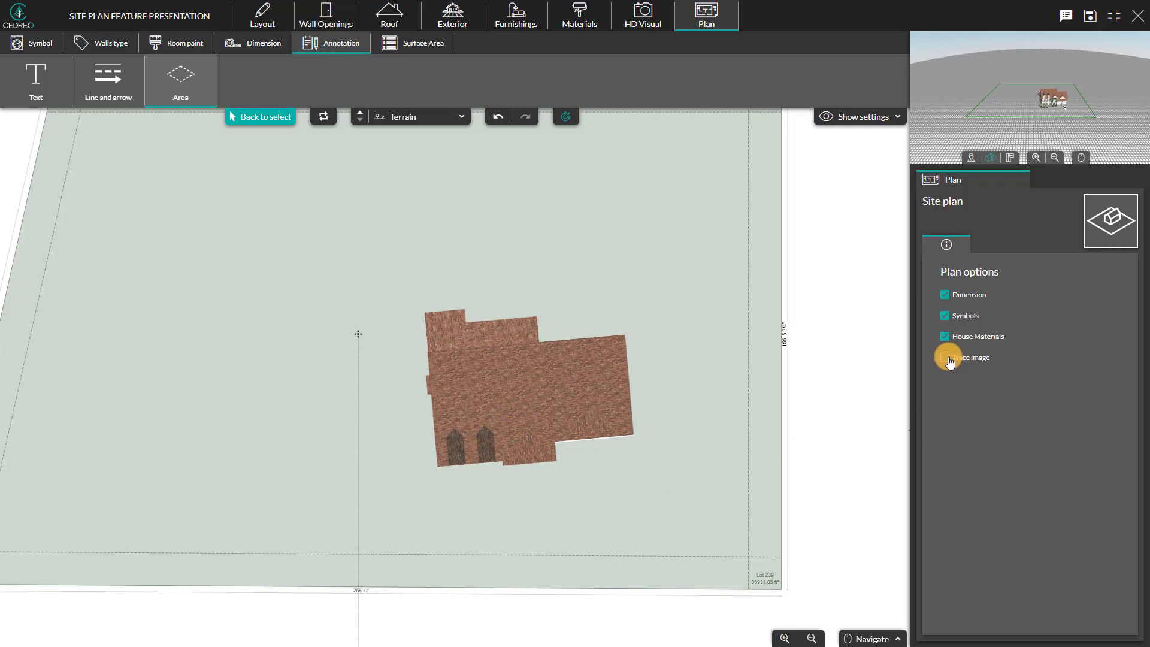
click(945, 357)
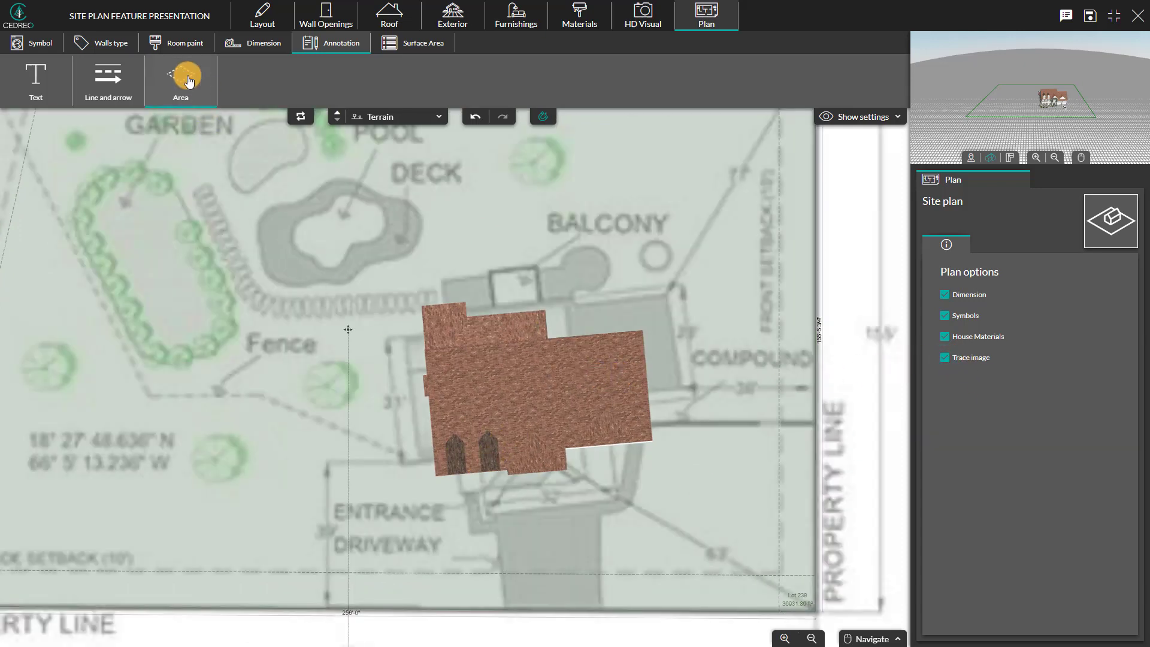
- Outline the driveway as a seven-corner area annotation over the survey trace
click(188, 104)
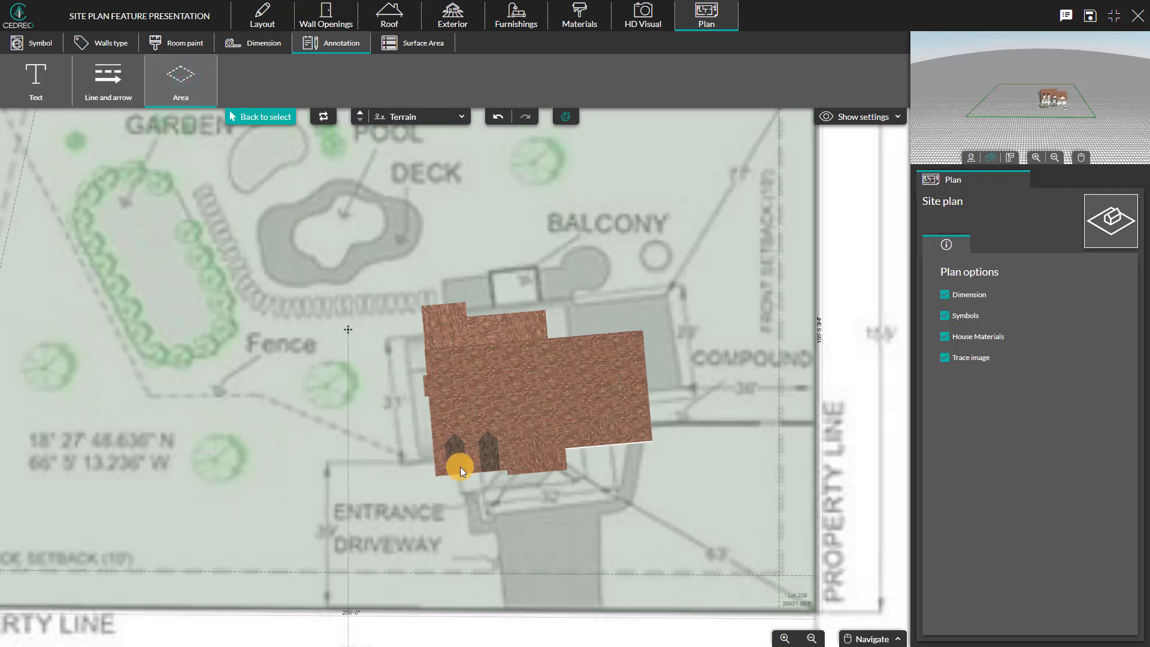
scroll(460, 466, up, 3)
click(469, 434)
click(484, 559)
click(568, 539)
click(749, 538)
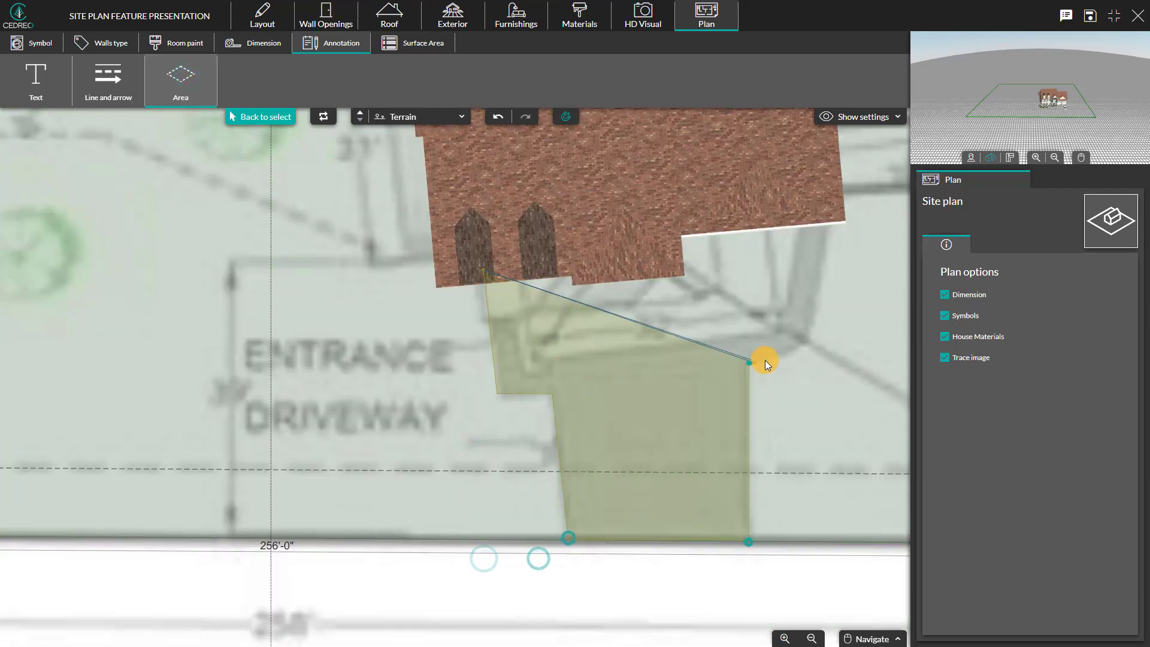
click(750, 364)
click(809, 343)
click(832, 222)
click(485, 268)
- Rename the area to Entrance Driveway, leaving it unmarked as not built
click(663, 378)
click(973, 307)
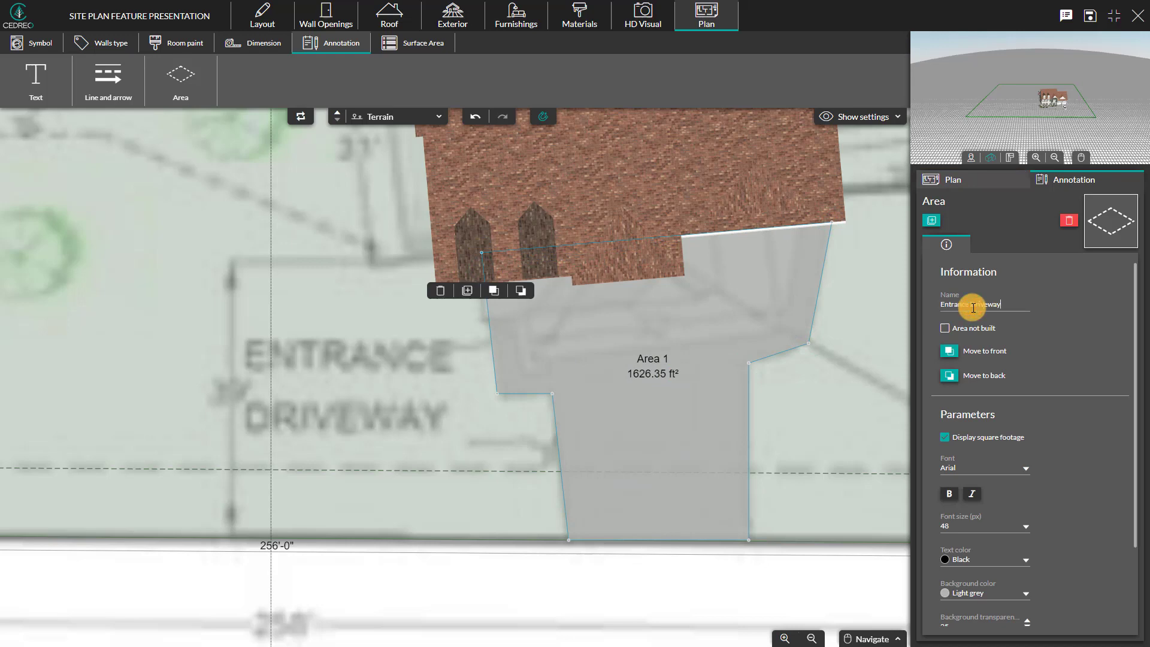
click(946, 328)
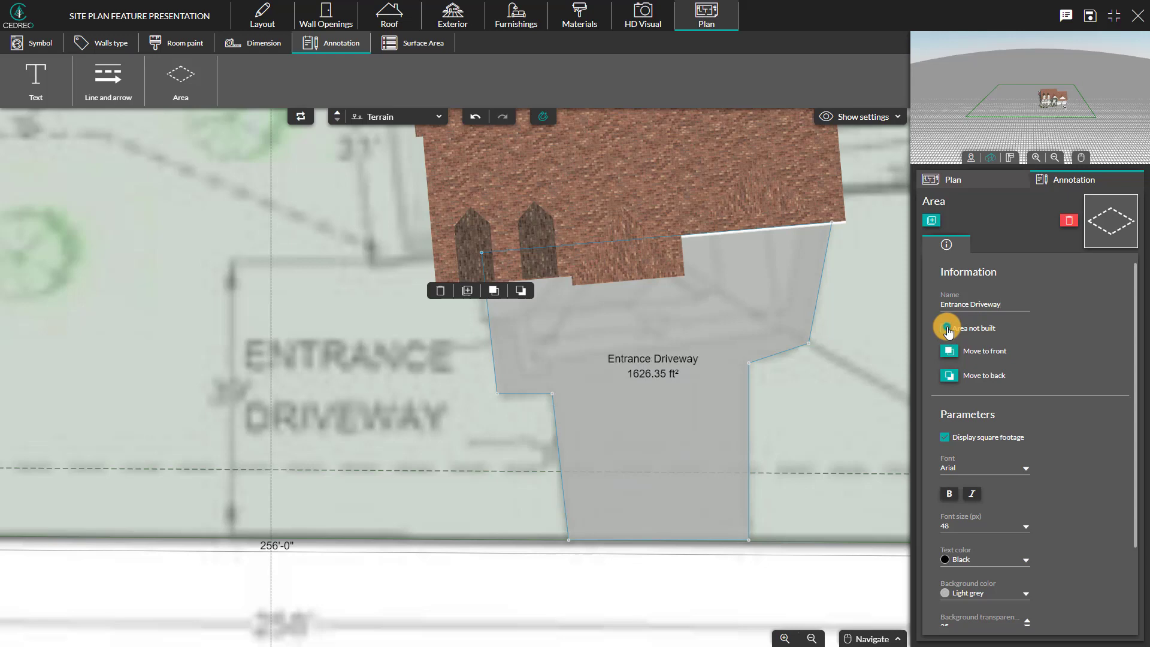
click(946, 328)
- Save and close the project, then scroll down to the Blueprints section
click(1139, 19)
click(833, 629)
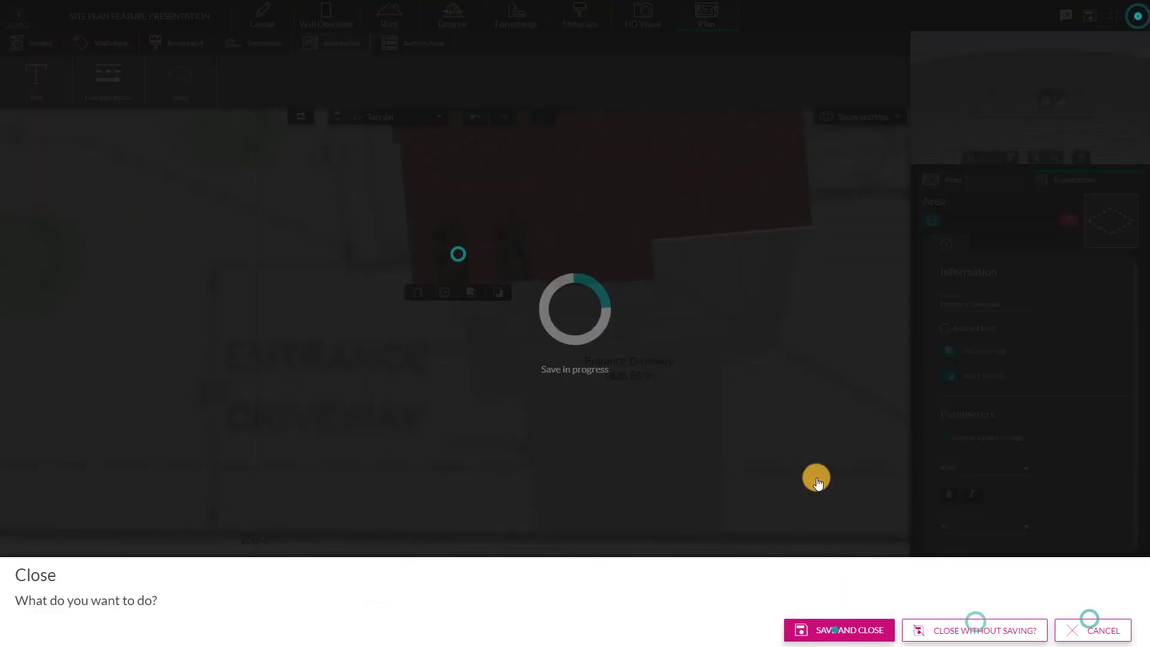
scroll(706, 487, down, 5)
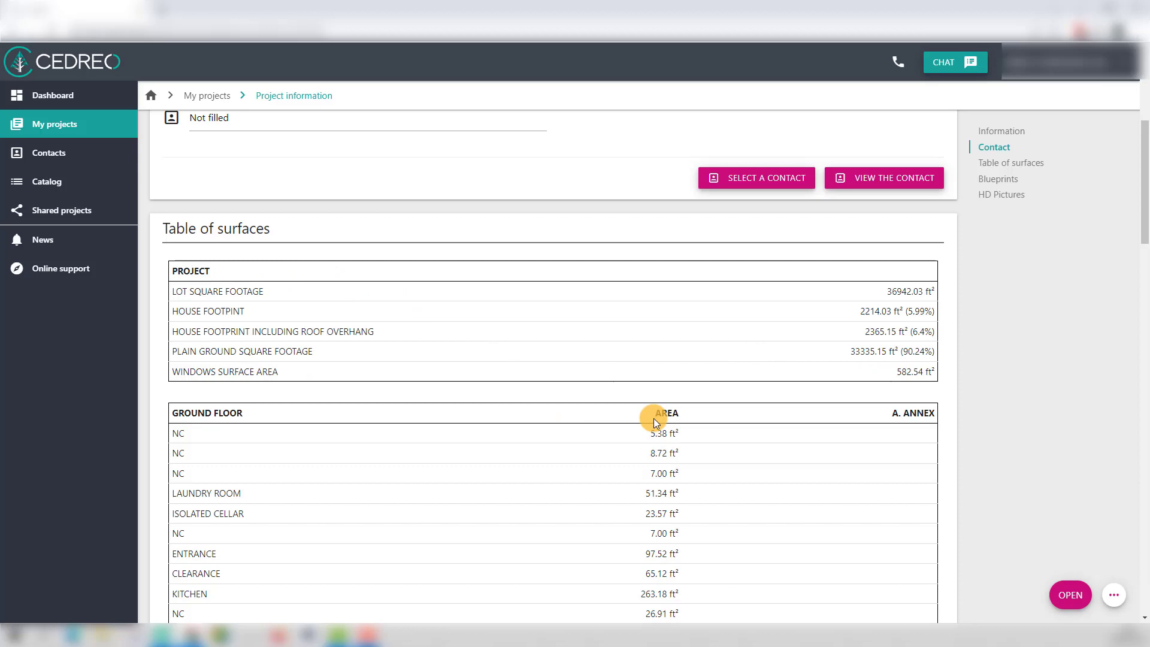
scroll(623, 473, down, 20)
scroll(719, 482, down, 2)
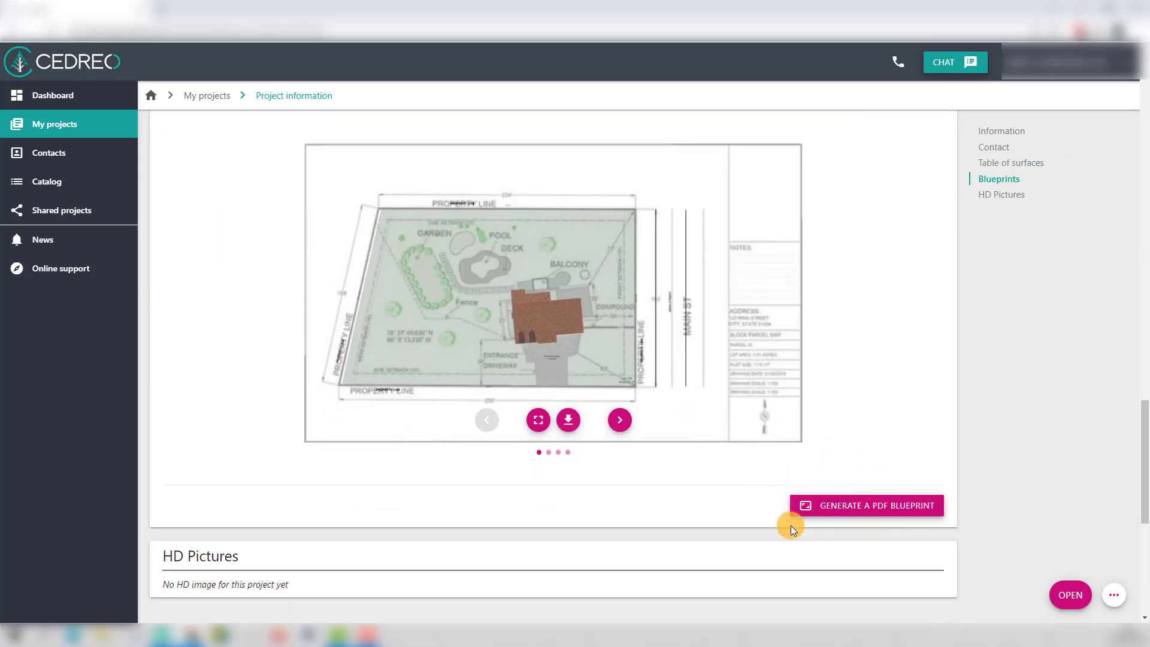
- Generate a PDF blueprint including the site plan at 3/32":4' scale
click(873, 506)
click(429, 308)
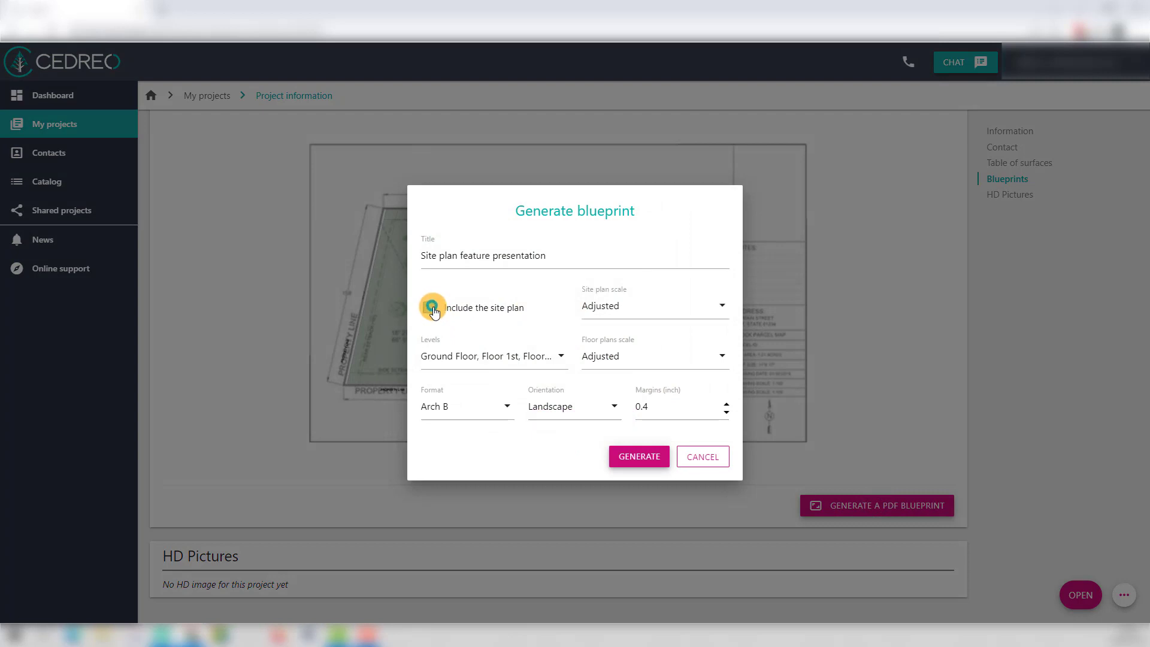
click(628, 305)
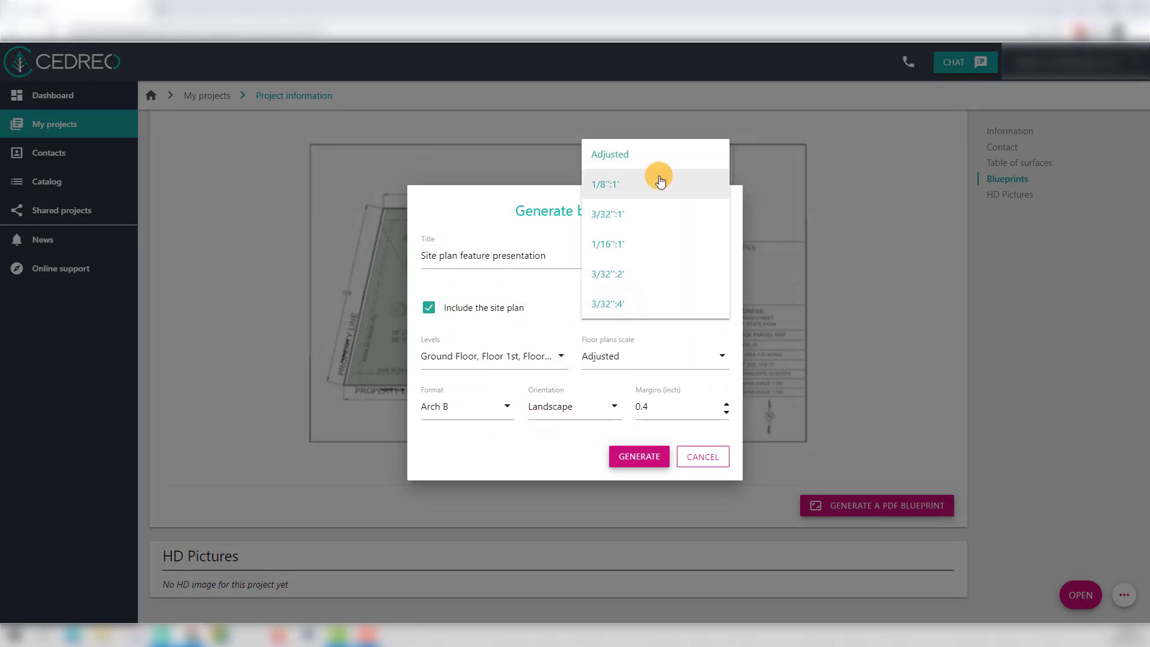
click(658, 305)
click(642, 457)
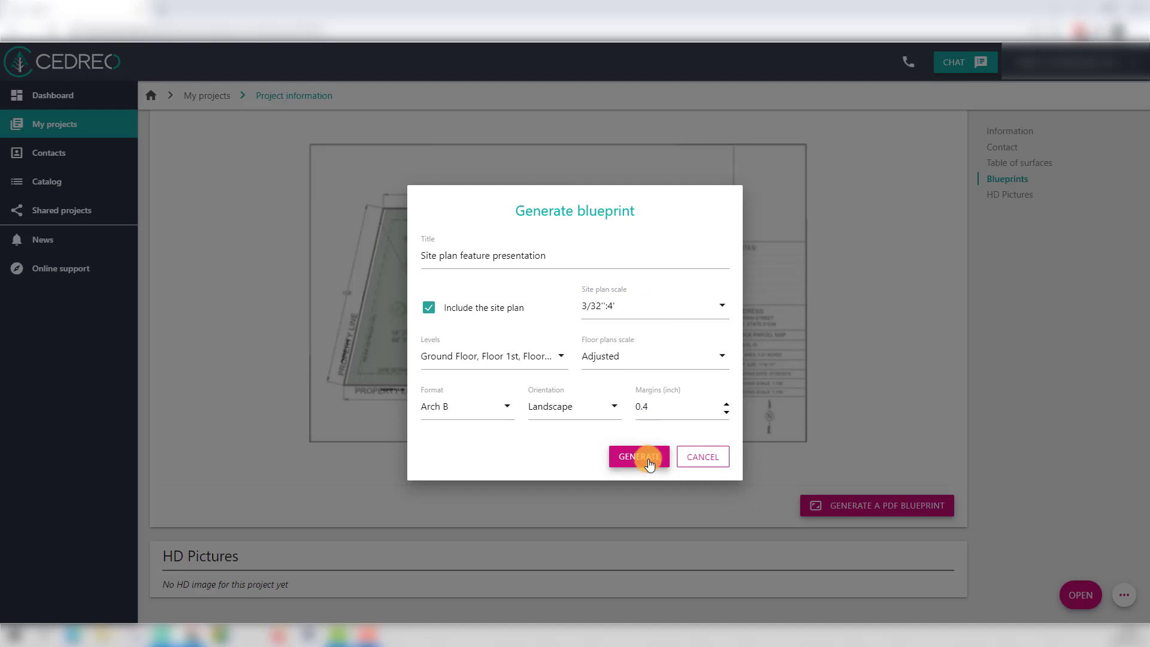